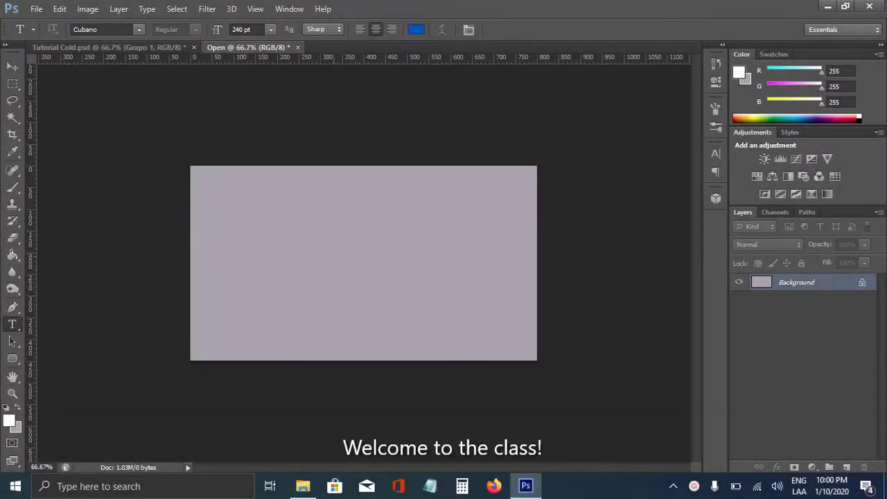
Add the text COLD in blue Cubano at 240 pt and place it near the middle of the canvas
click(290, 259)
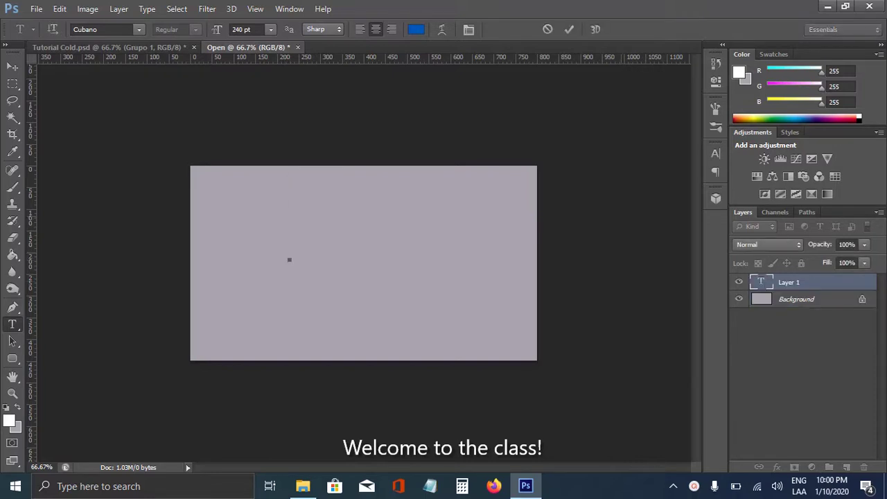
text(IC)
key(BackSpace)
key(BackSpace)
text(COLD)
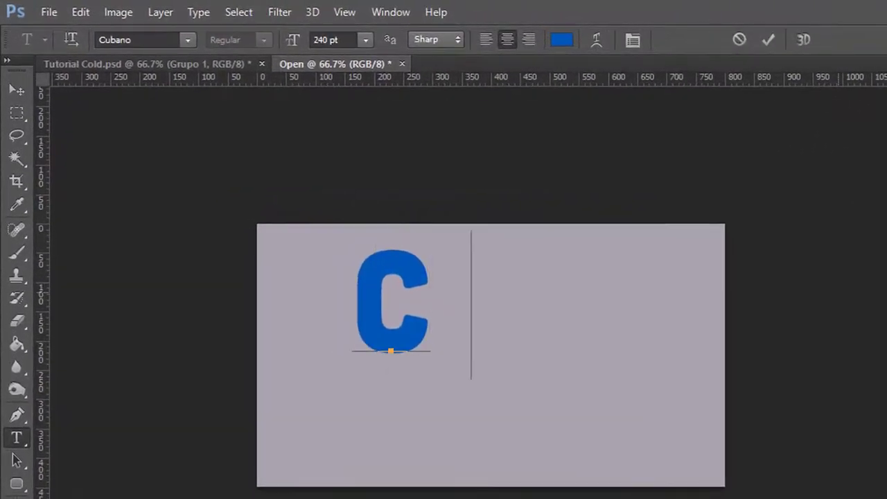
drag(374, 335, 425, 416)
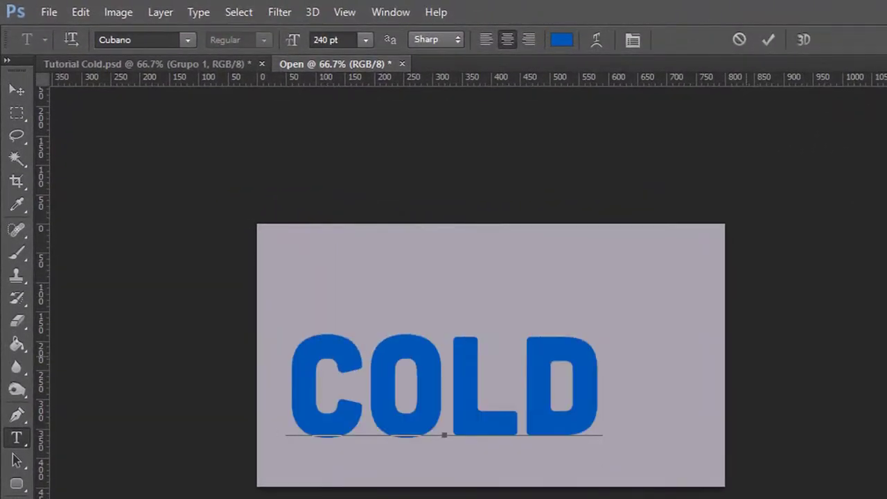
drag(747, 357, 809, 316)
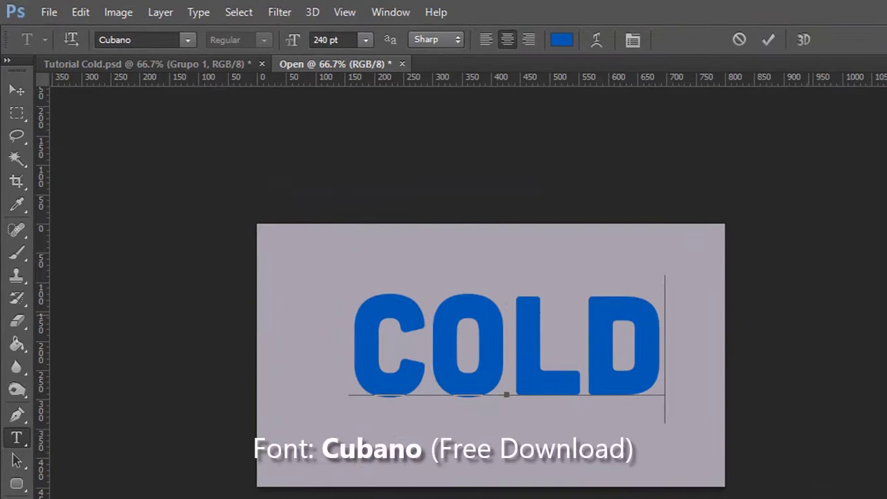
Center the COLD text horizontally and vertically on the whole canvas, and clear the selection
click(16, 90)
key(ctrl+a)
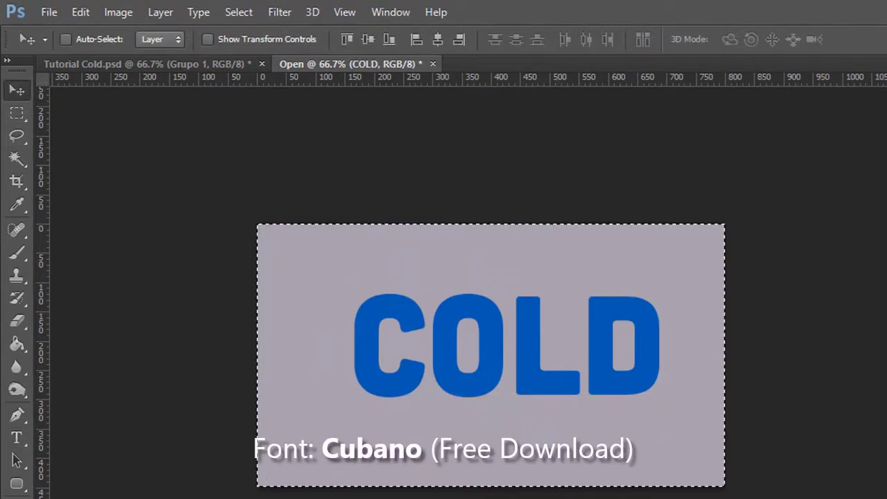
click(437, 39)
click(368, 38)
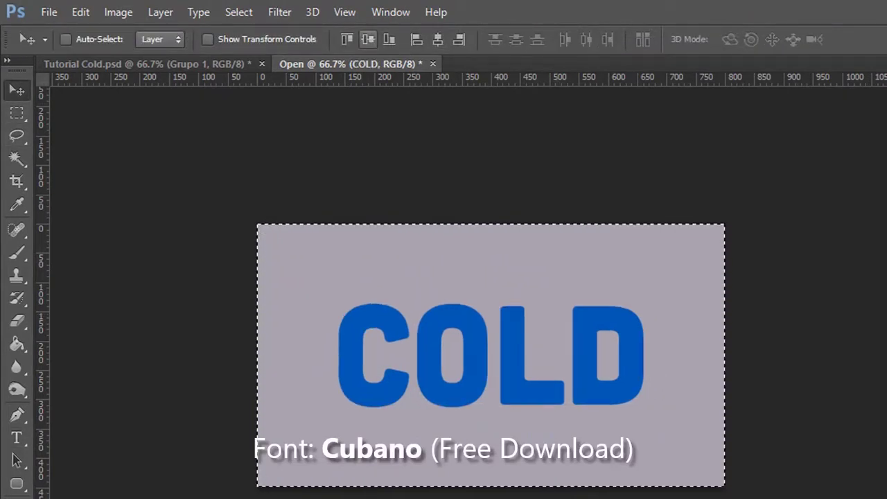
key(ctrl+d)
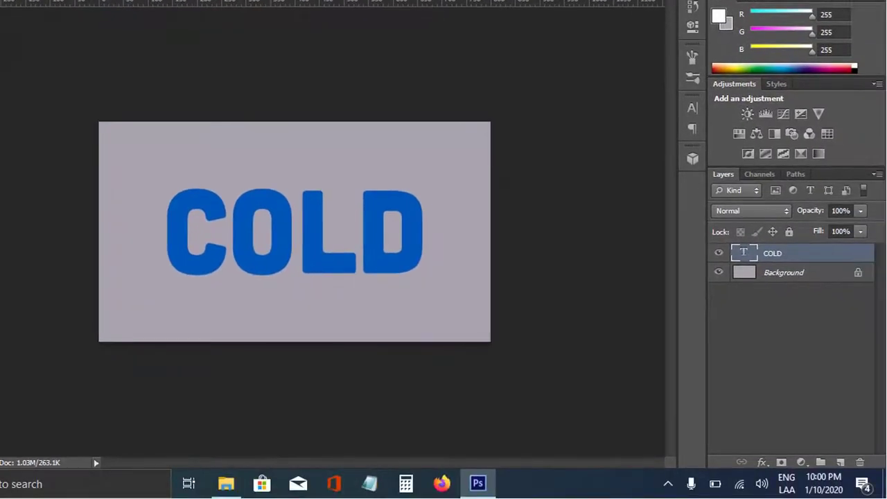
Duplicate the COLD text layer within the same document, naming the copy COLD
right_click(797, 259)
click(612, 37)
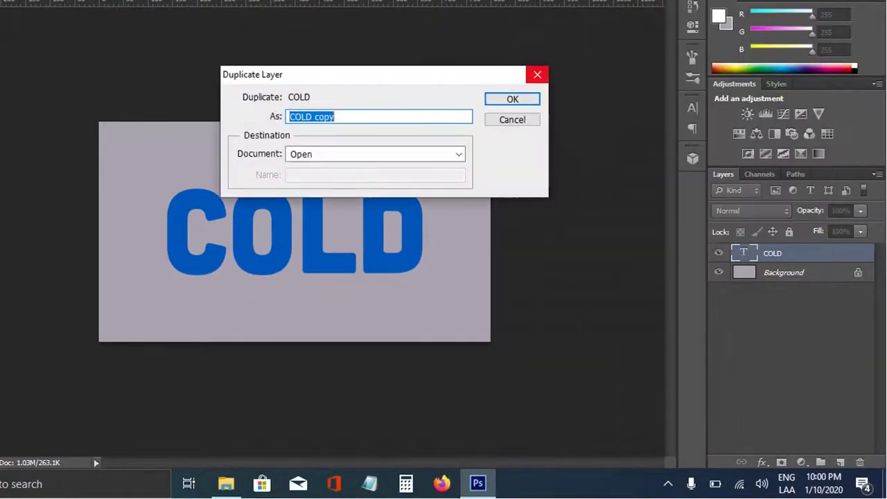
double_click(325, 116)
key(BackSpace)
key(BackSpace)
key(Return)
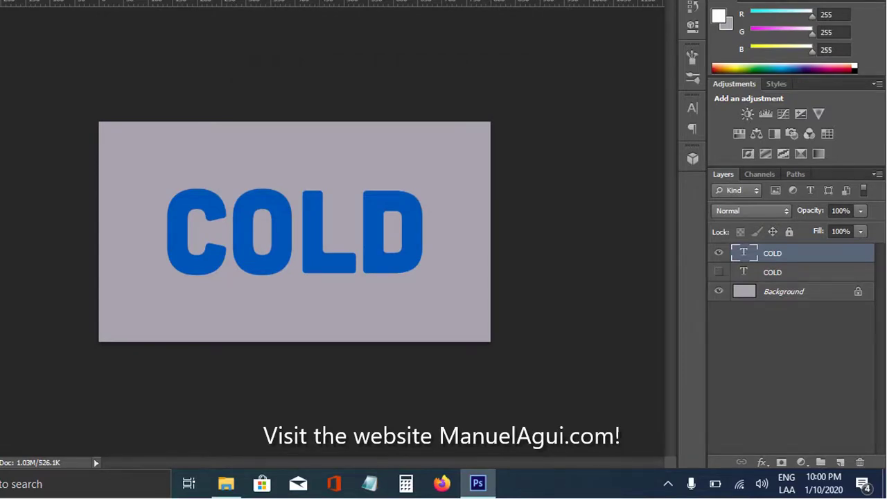
Open the blending options of the upper COLD layer and enable Bevel & Emboss and Stroke
right_click(796, 253)
click(541, 16)
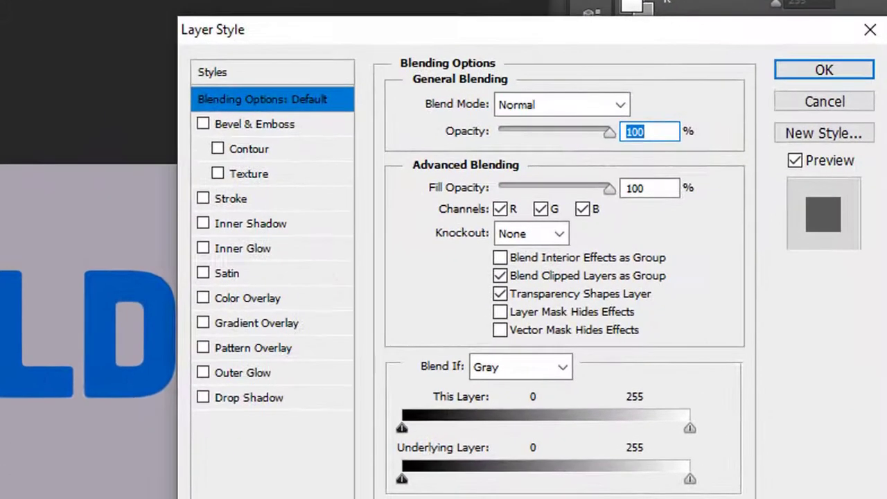
click(203, 124)
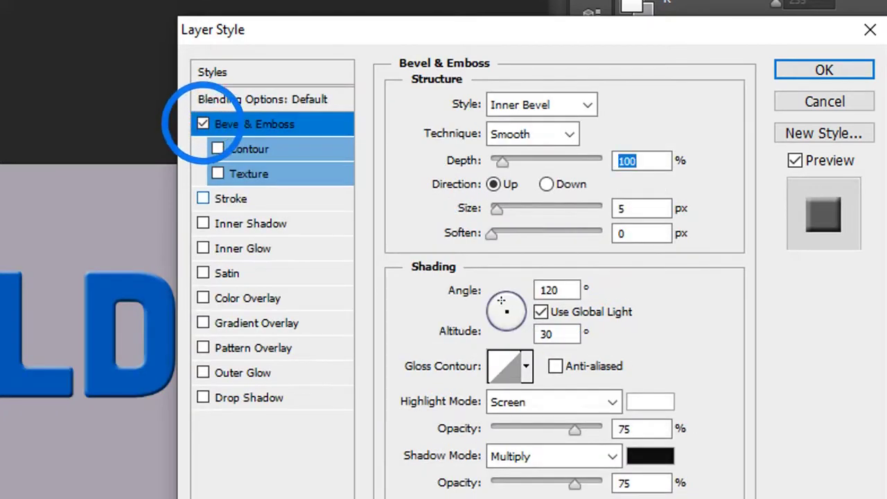
click(202, 199)
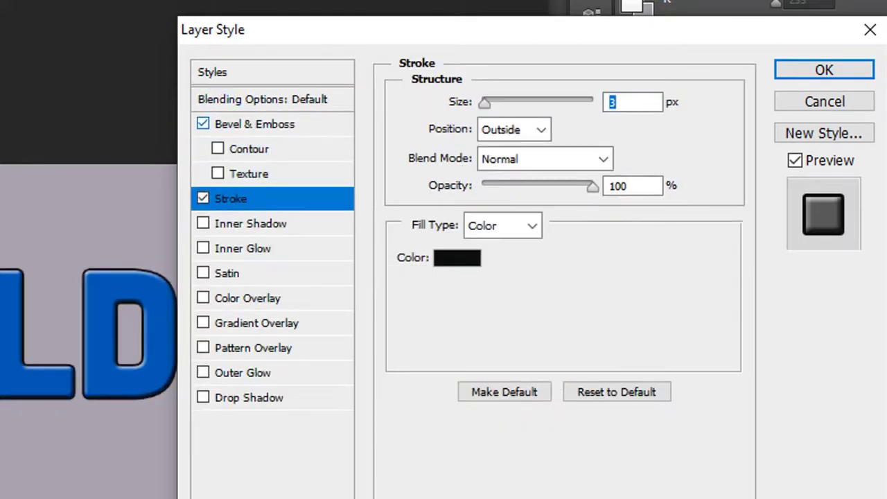
Set the Bevel & Emboss depth to 164%, keeping the lettering in view beside the dialog
click(254, 123)
drag(485, 29, 543, 31)
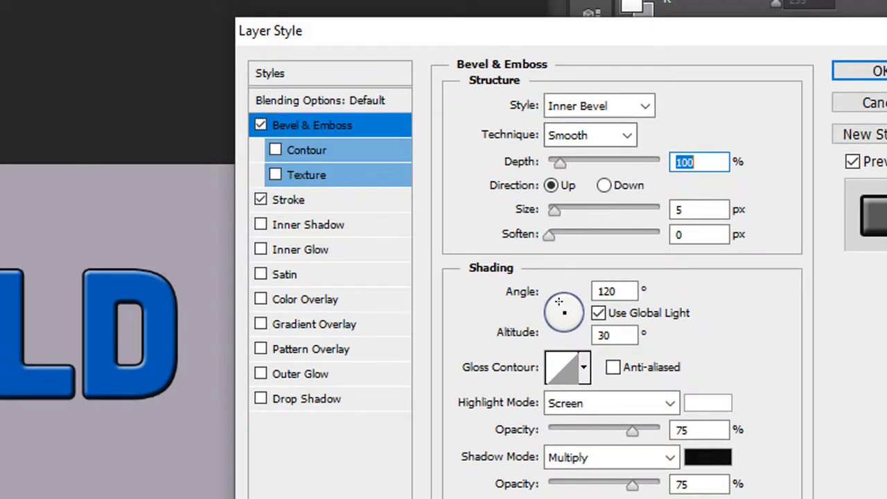
drag(543, 31, 511, 44)
text(164)
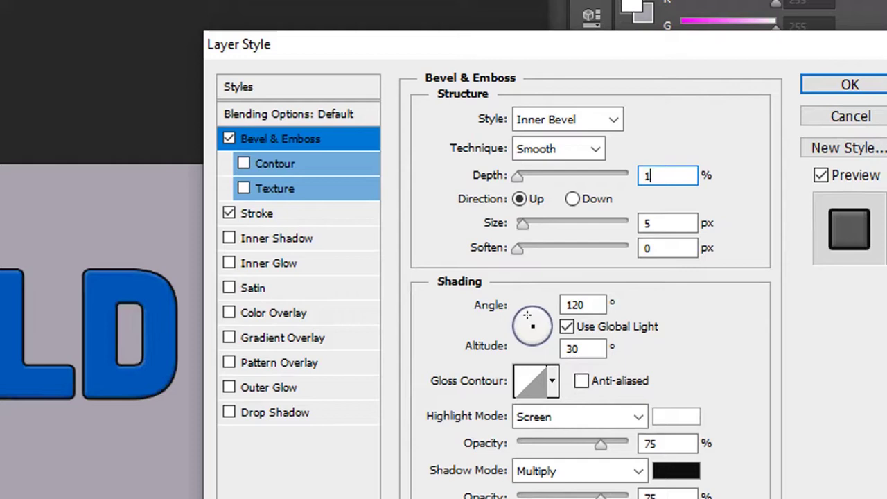
click(654, 175)
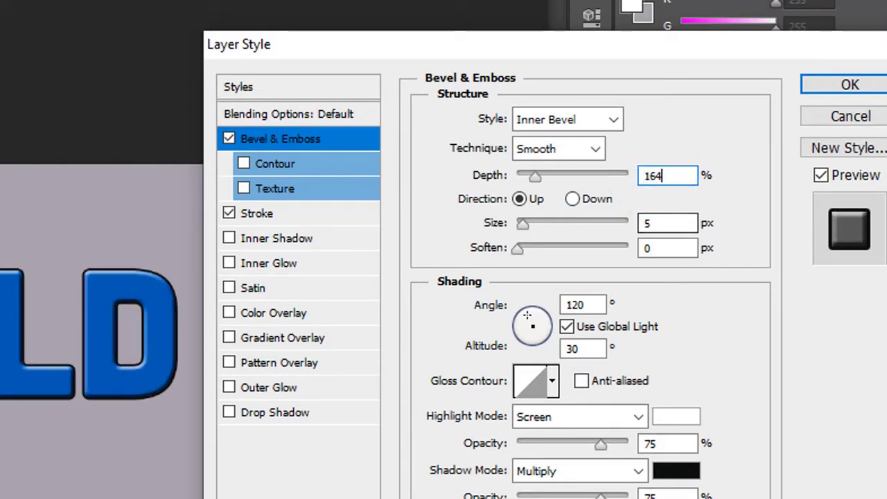
Try a Bevel & Emboss size of 177 px and return it to 5 px
double_click(693, 222)
text(177)
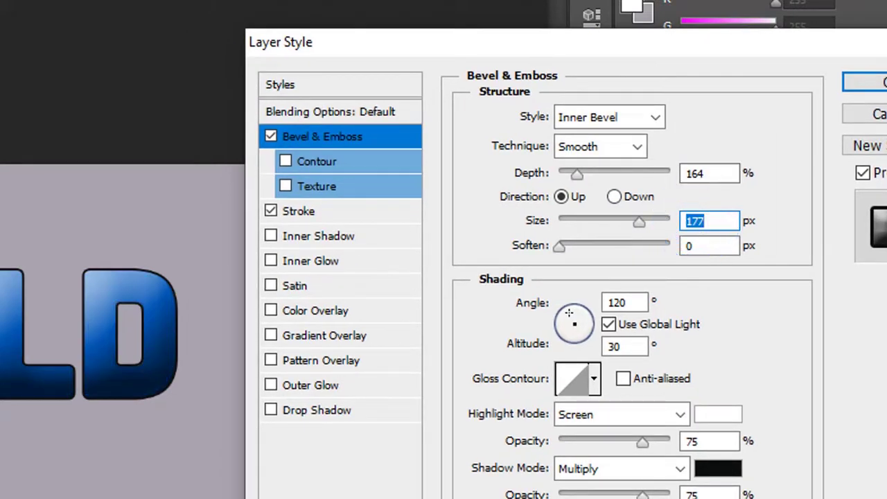
text(5)
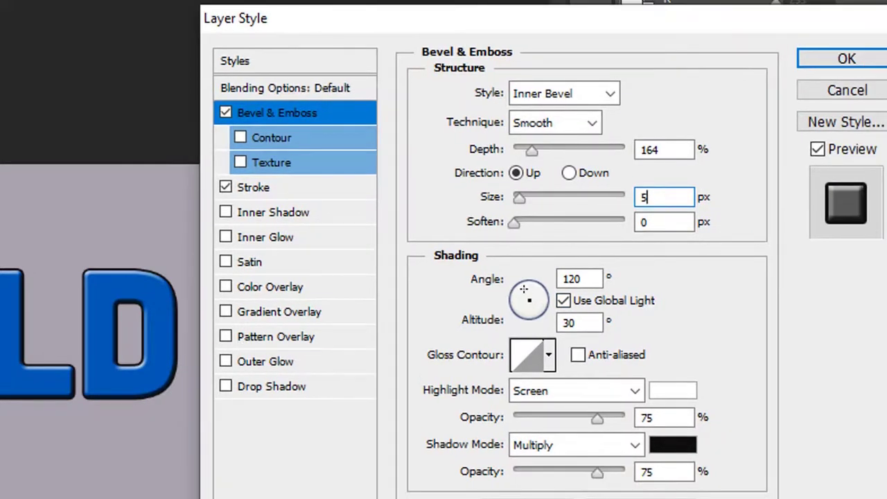
Turn off global light for the bevel shading and set its angle to 90°
click(563, 300)
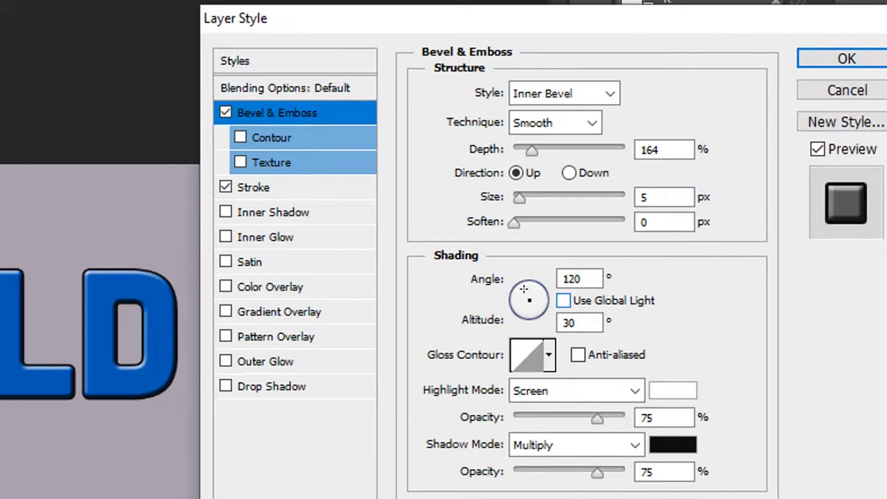
double_click(580, 278)
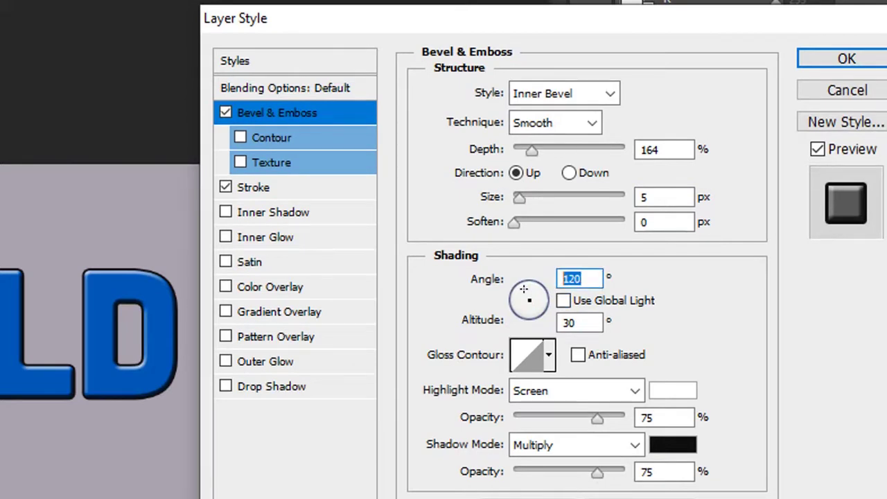
text(90)
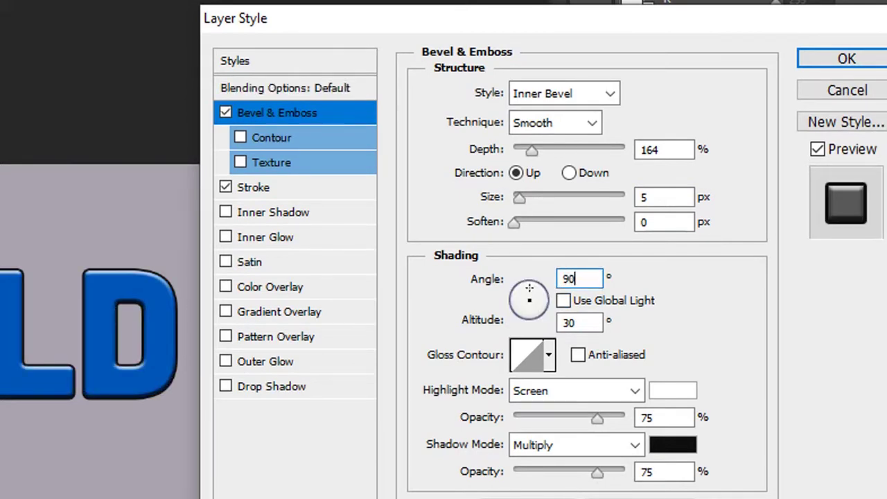
Change the bevel's gloss contour to the deep concave curve, the fourth preset in the first row
drag(652, 31, 641, 0)
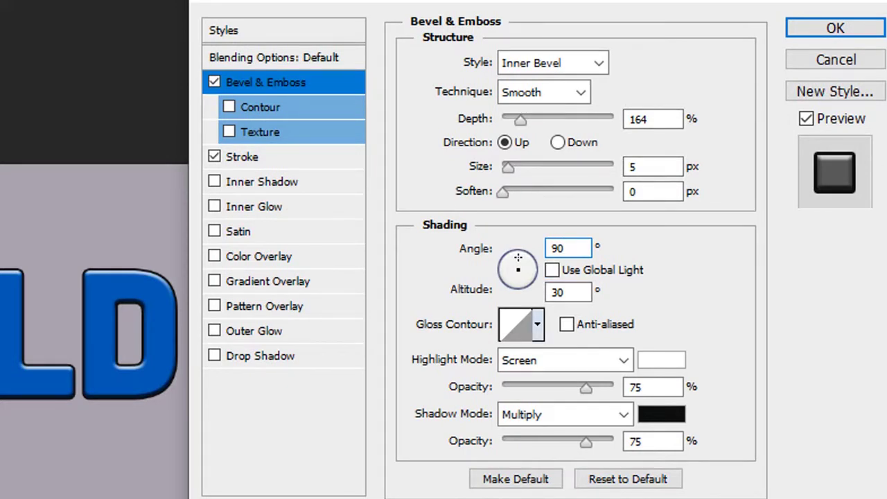
click(537, 325)
click(517, 375)
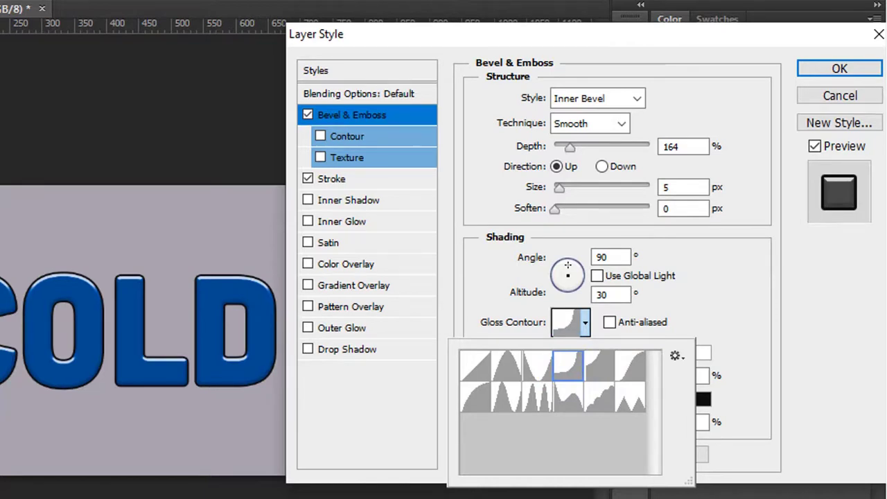
click(568, 266)
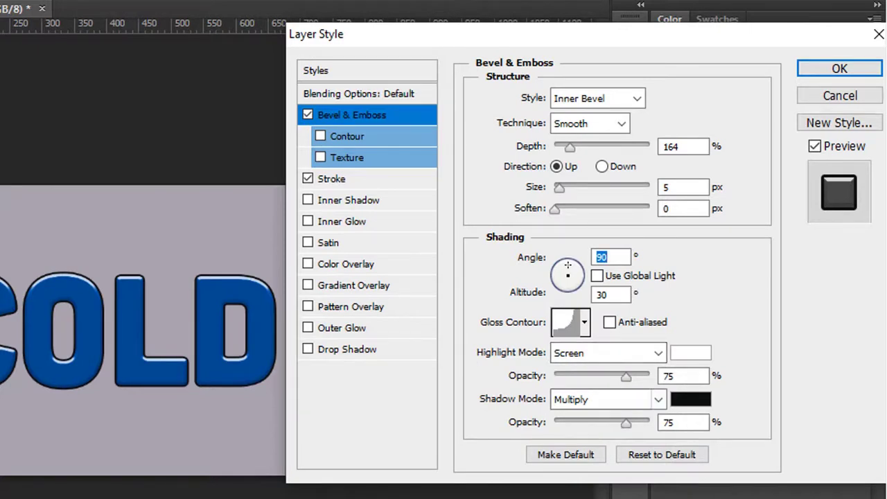
Set the bevel's highlight opacity to 100% and its shadow opacity to 0%, briefly comparing a shadow opacity of 100%
drag(626, 376, 650, 377)
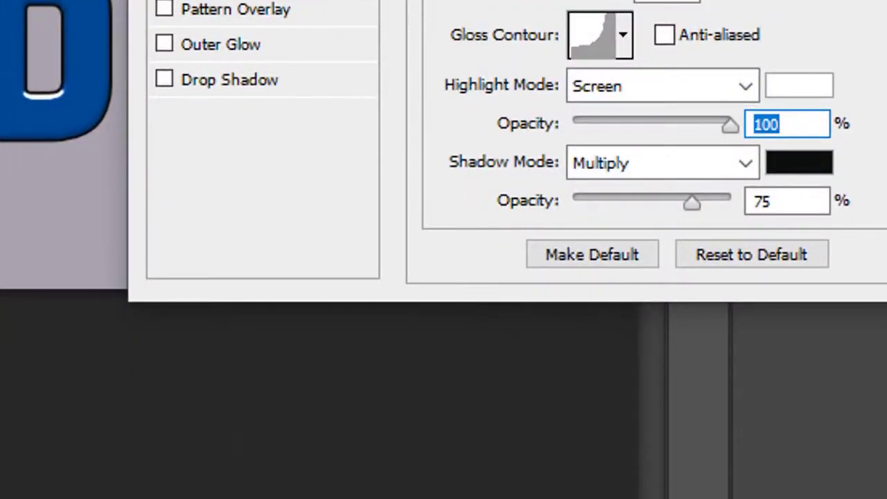
key(Tab)
text(0)
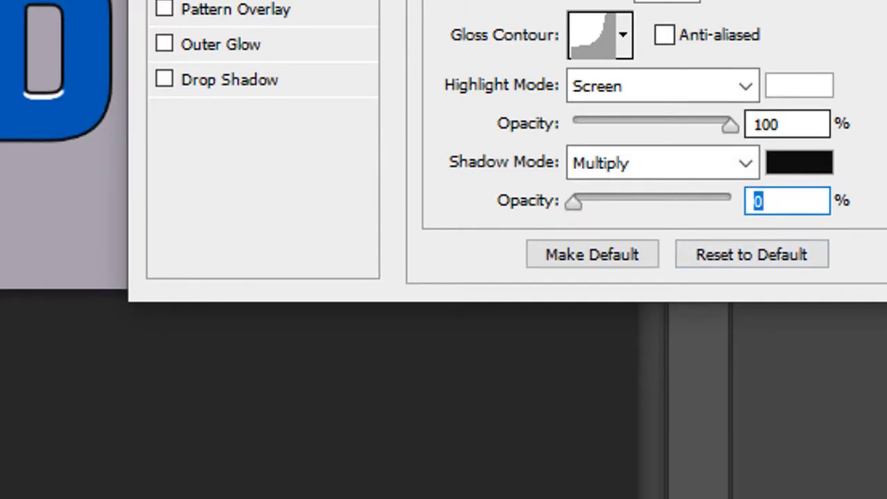
text(100)
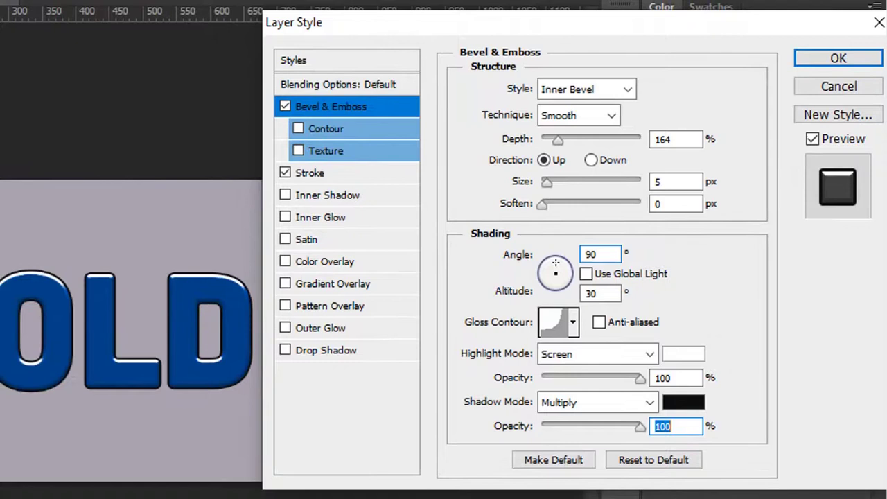
text(0)
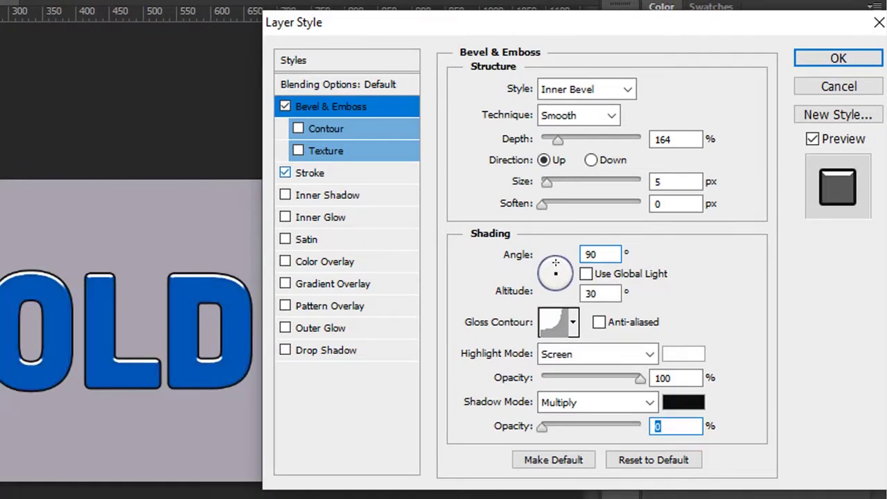
Set the size of the outside stroke around the COLD lettering to 6 px
click(310, 172)
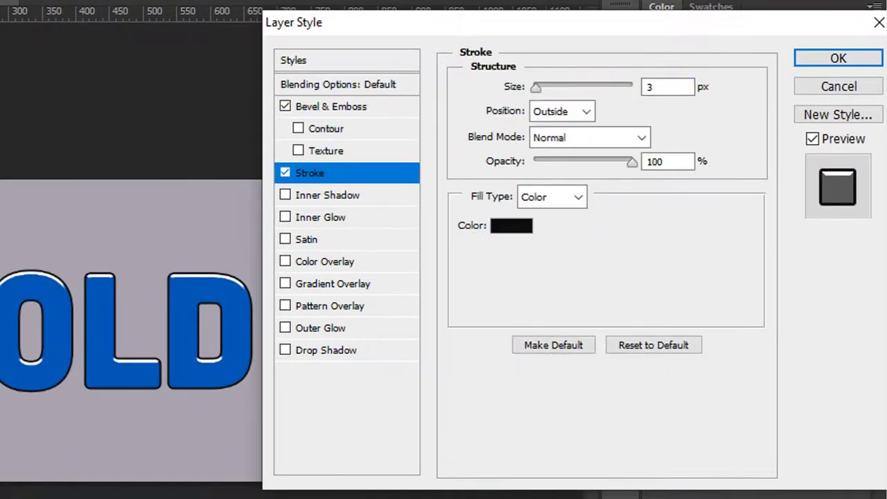
drag(485, 23, 441, 38)
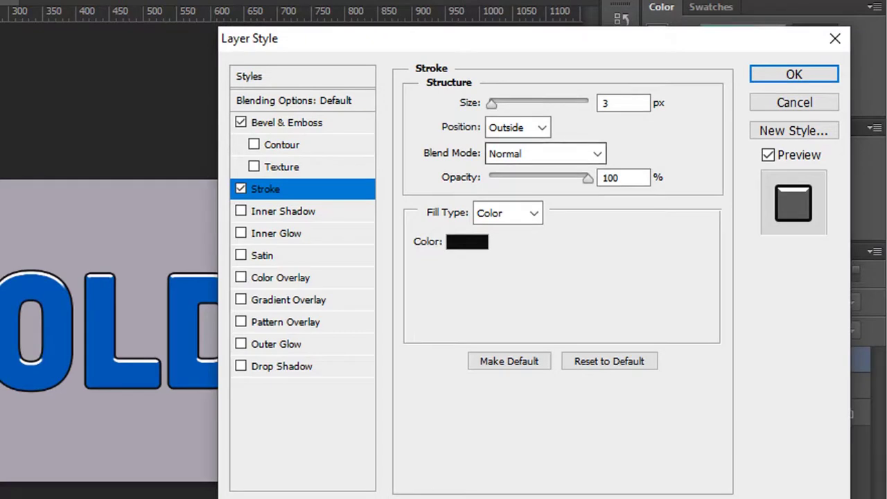
double_click(623, 102)
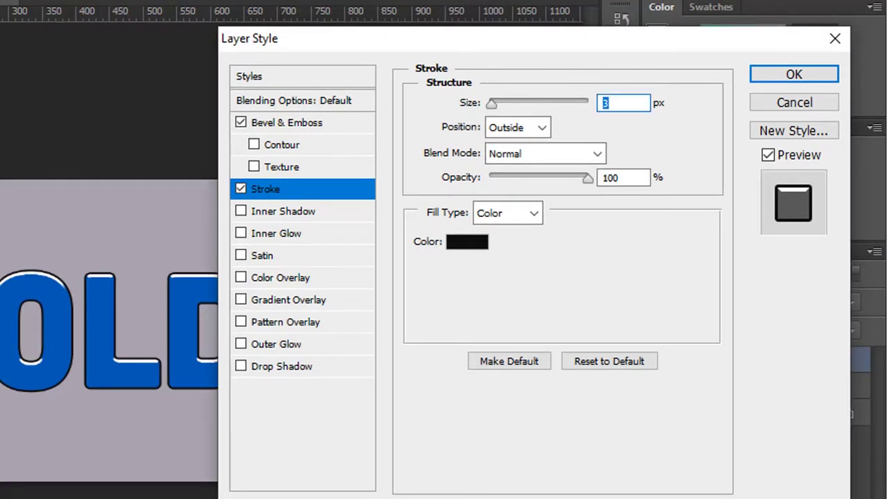
text(6)
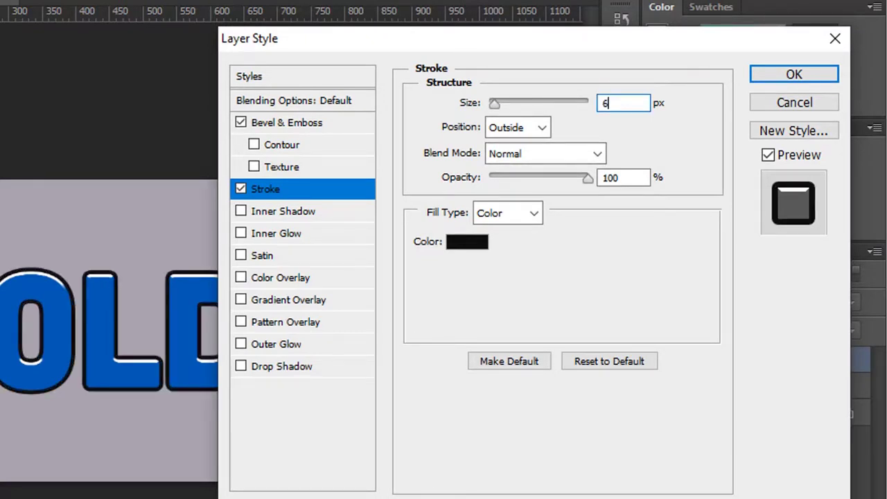
Change the stroke color to the lettering's own blue, 0056b8, by sampling it from the text, and apply the layer style
click(467, 241)
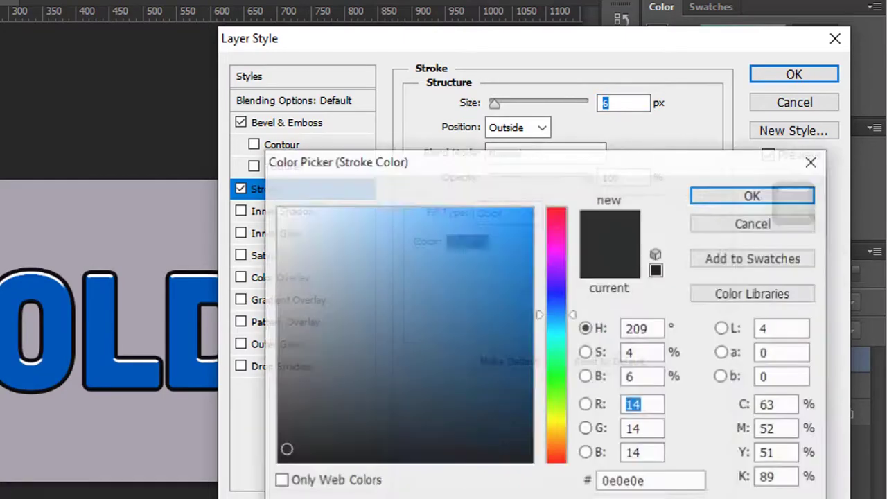
click(129, 377)
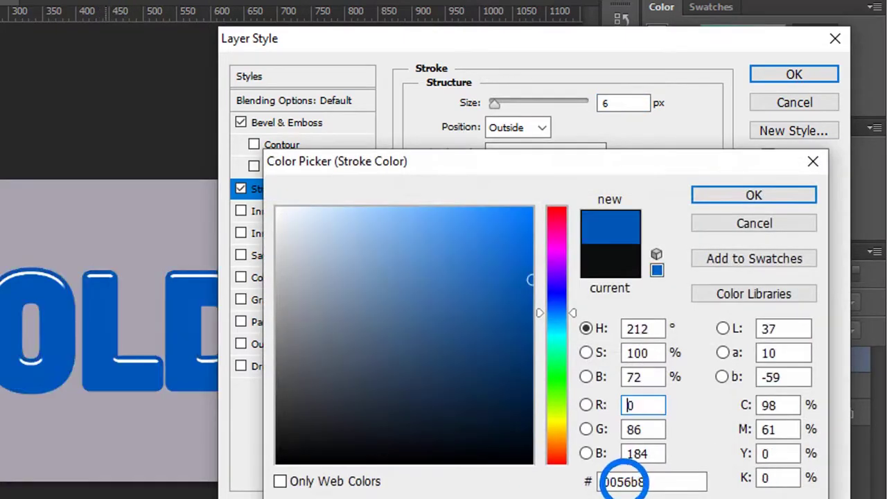
key(Return)
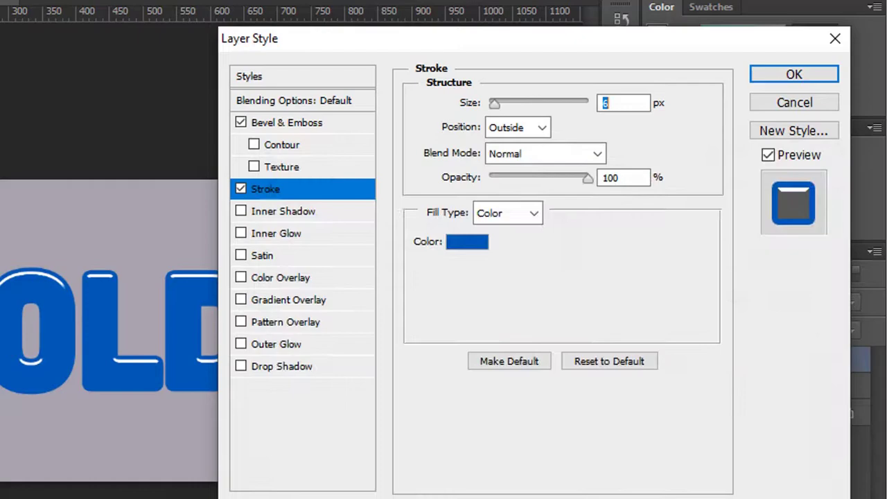
key(Return)
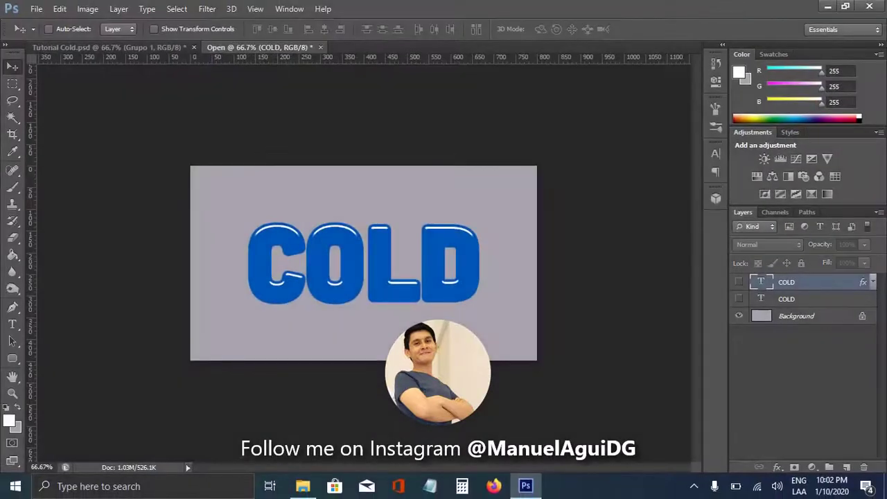
Make the lower COLD text layer visible and enable the Stroke and Drop Shadow layer styles on it
click(739, 299)
click(787, 299)
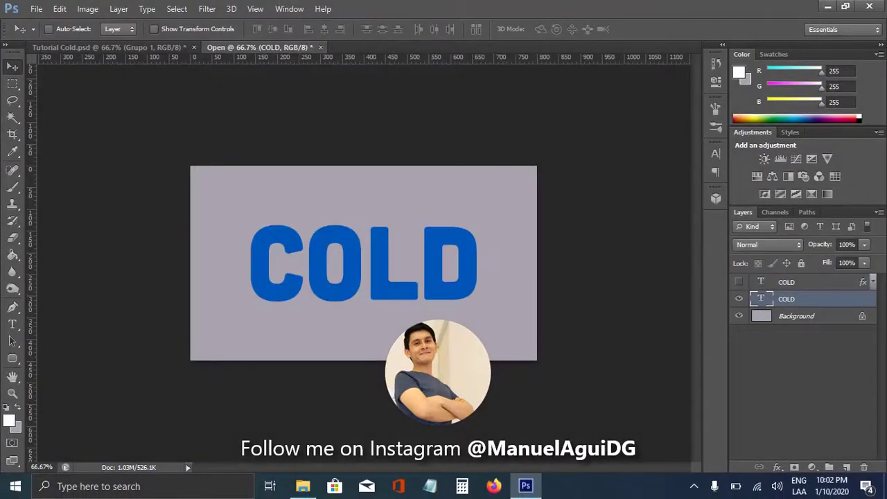
right_click(821, 299)
click(595, 72)
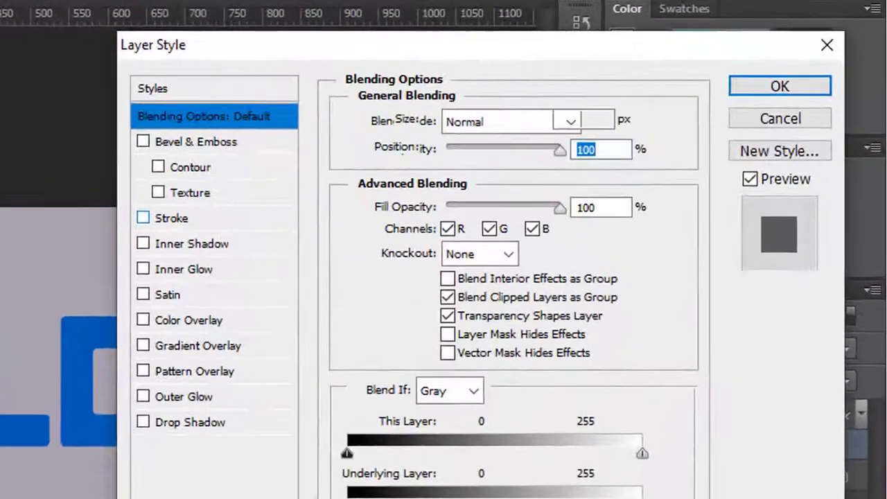
click(409, 183)
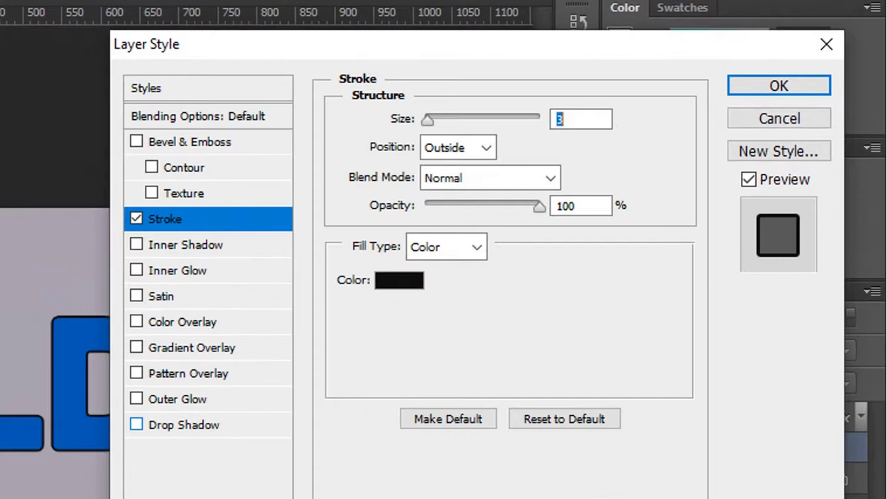
click(184, 425)
click(581, 150)
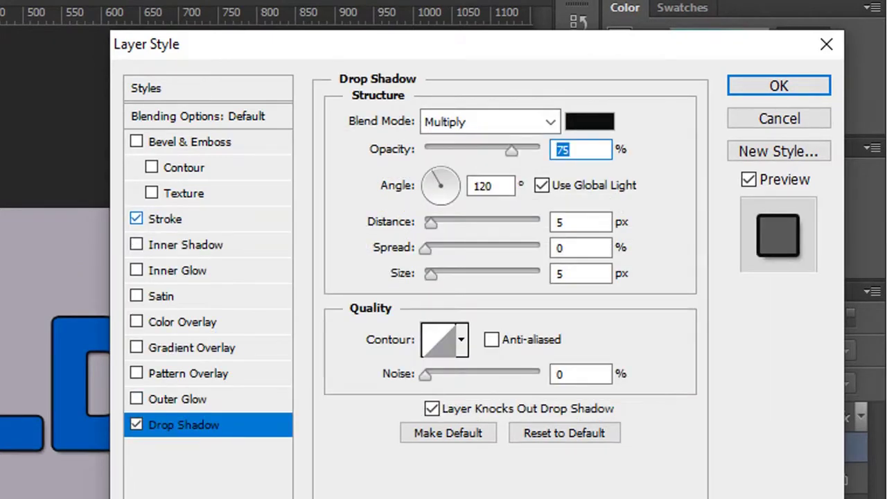
Set the lower COLD layer's outside stroke to 22 px and its color to white
click(165, 219)
double_click(581, 119)
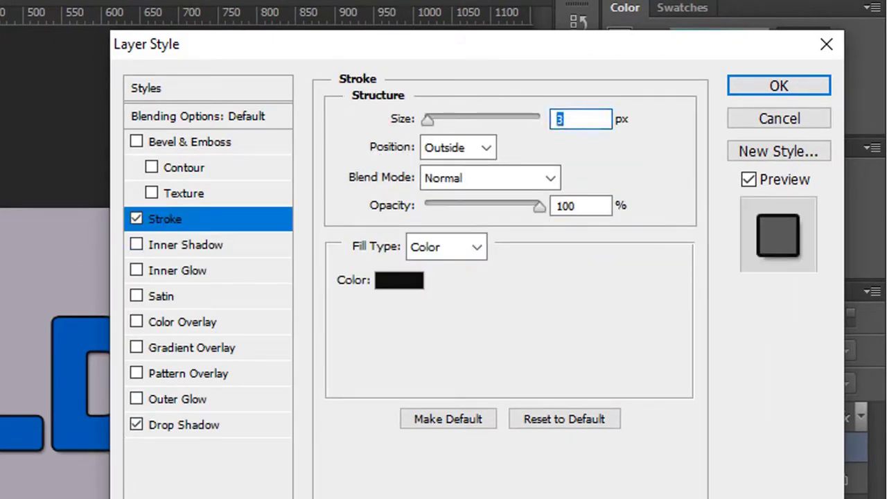
text(22)
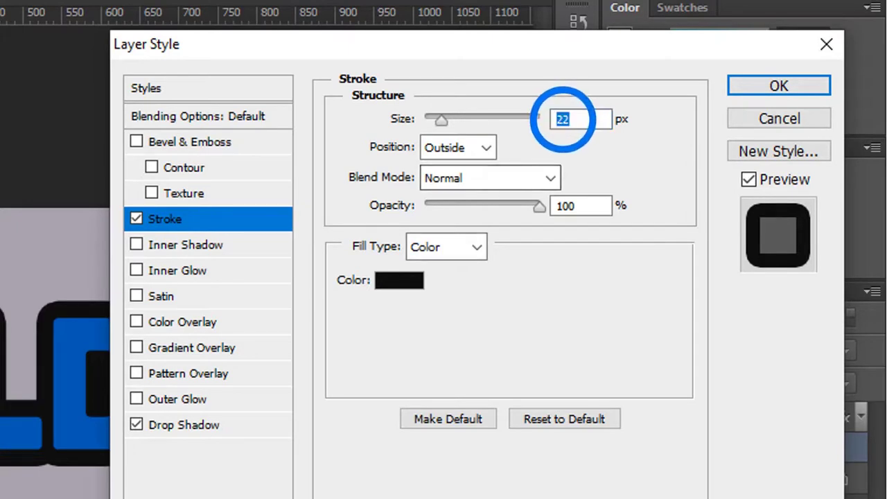
click(400, 280)
click(179, 242)
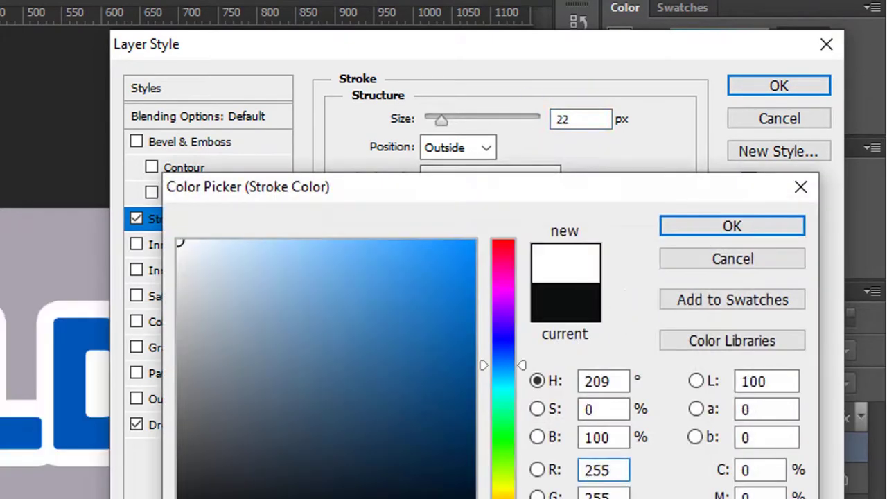
click(732, 226)
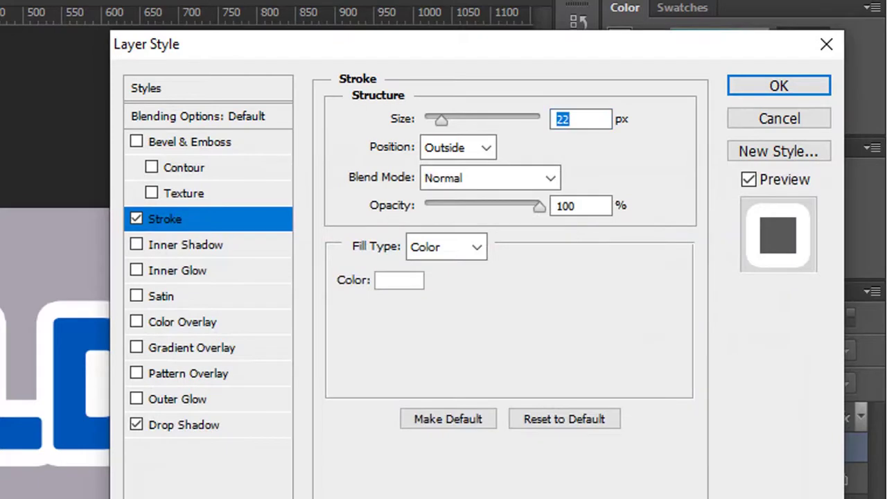
Set the drop shadow's distance to 40 px and its size to 0 px
click(184, 425)
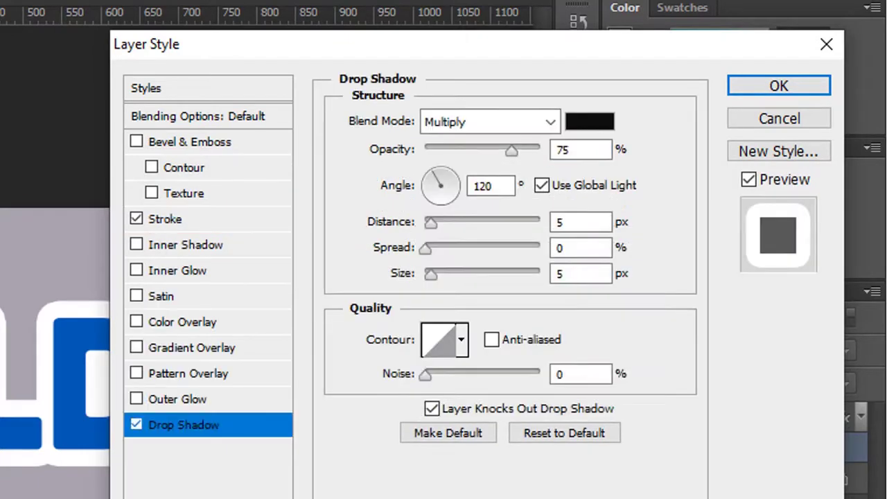
double_click(580, 221)
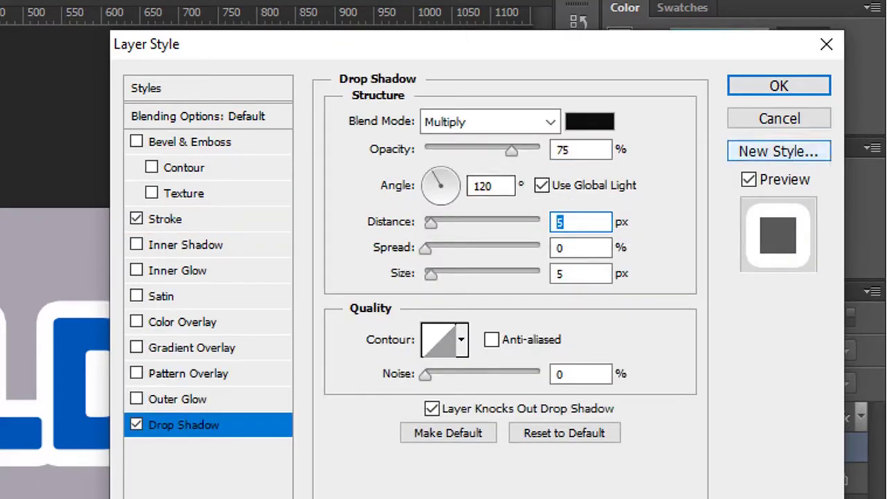
text(40)
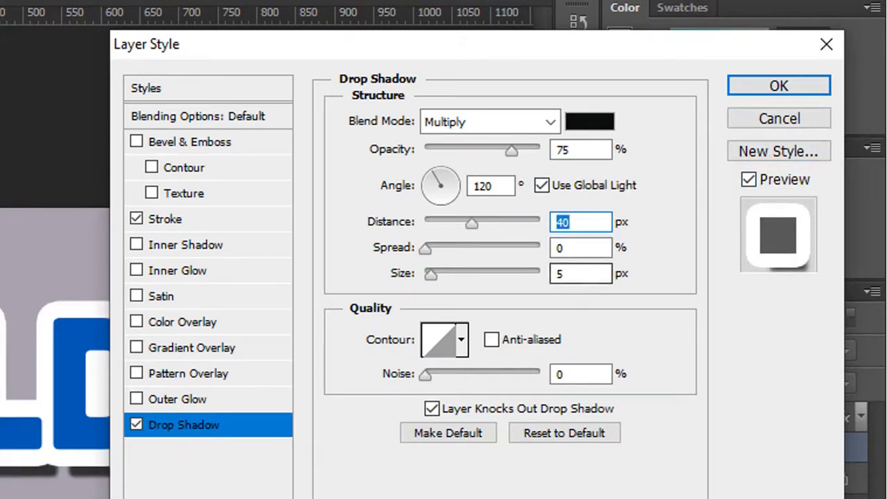
double_click(580, 273)
text(0)
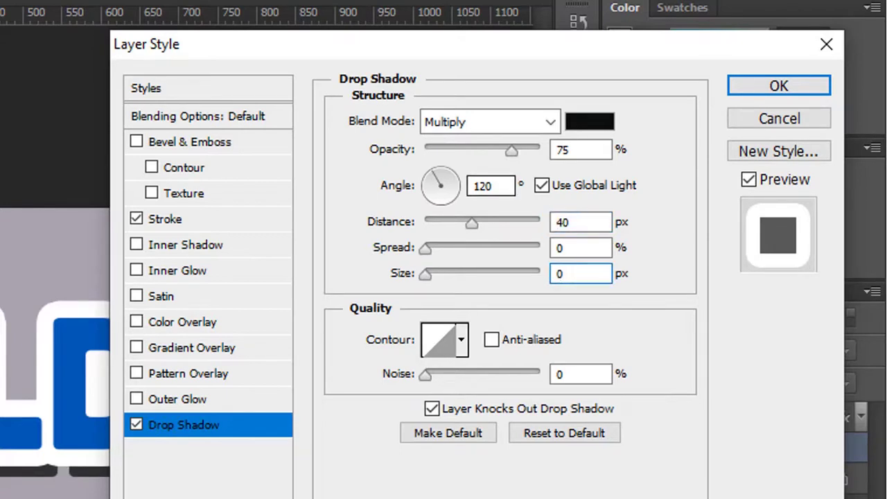
Set the drop shadow's opacity to 20% and its angle to 90° without global light, and apply the layer style
click(490, 122)
click(490, 122)
key(Tab)
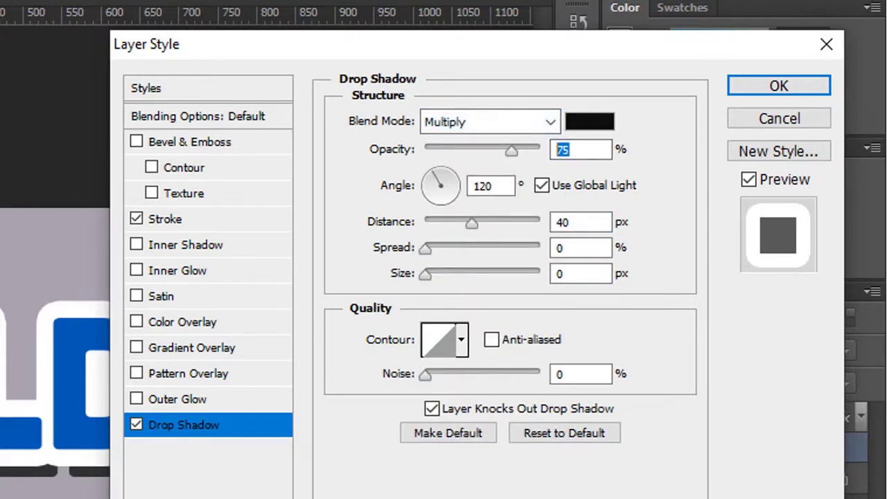
text(20)
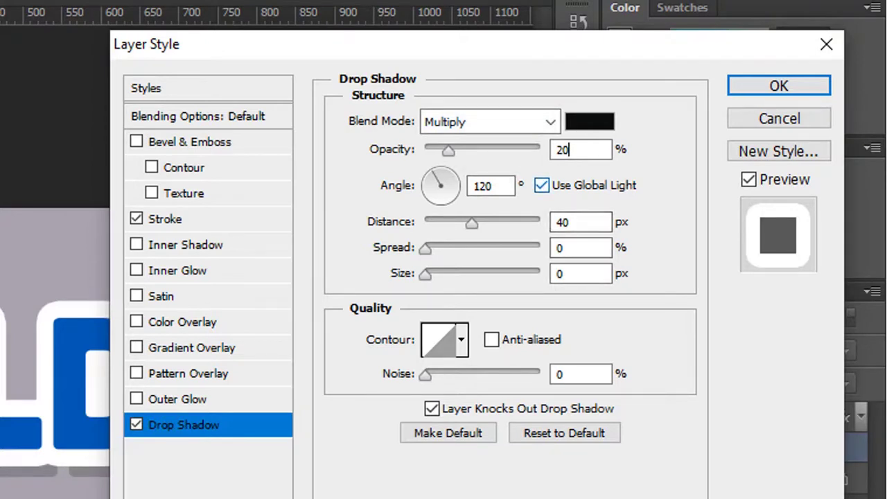
click(541, 185)
key(shift+Tab)
text(90)
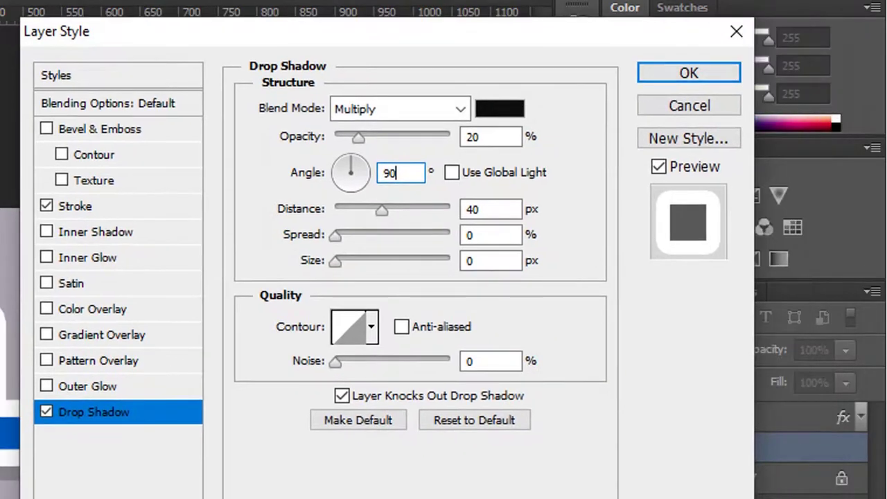
key(Return)
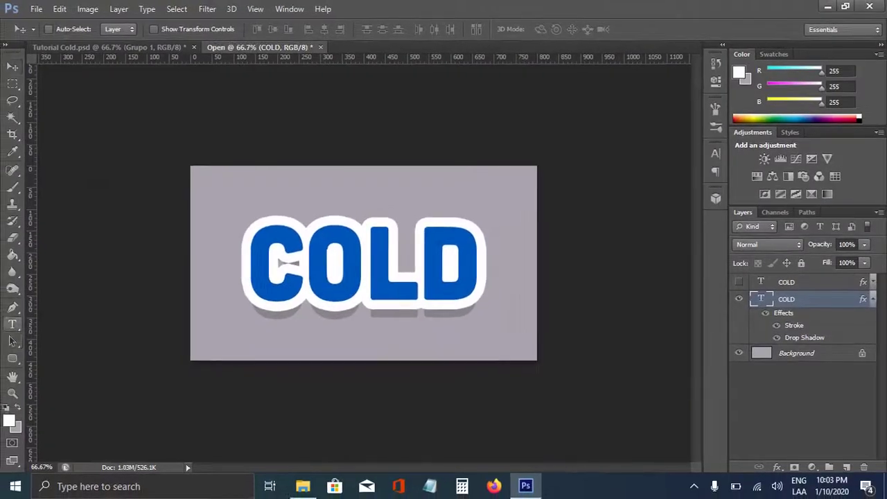
Warp the lower COLD text layer horizontally with the Shell Lower style at +50% bend
key(t)
click(873, 299)
right_click(333, 176)
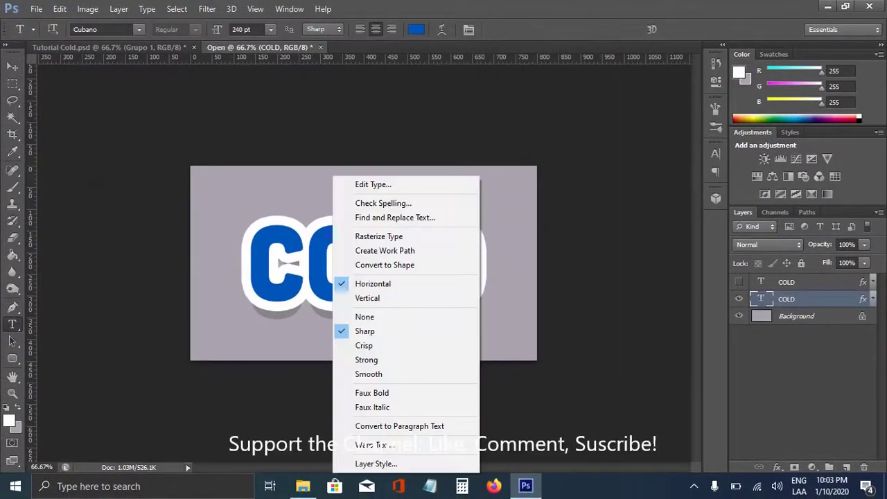
click(12, 308)
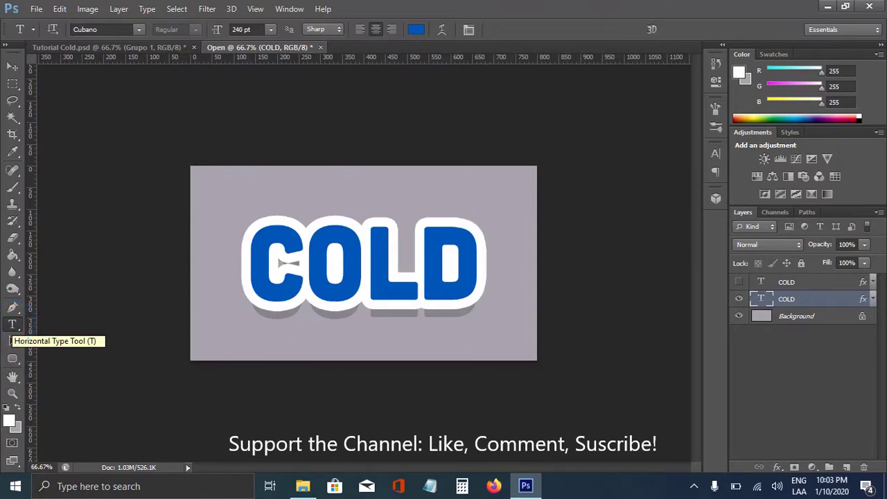
right_click(403, 175)
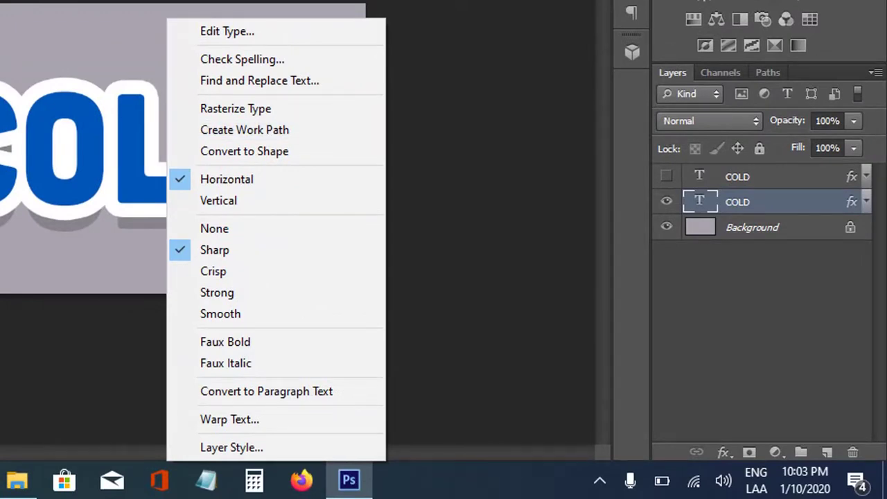
click(229, 419)
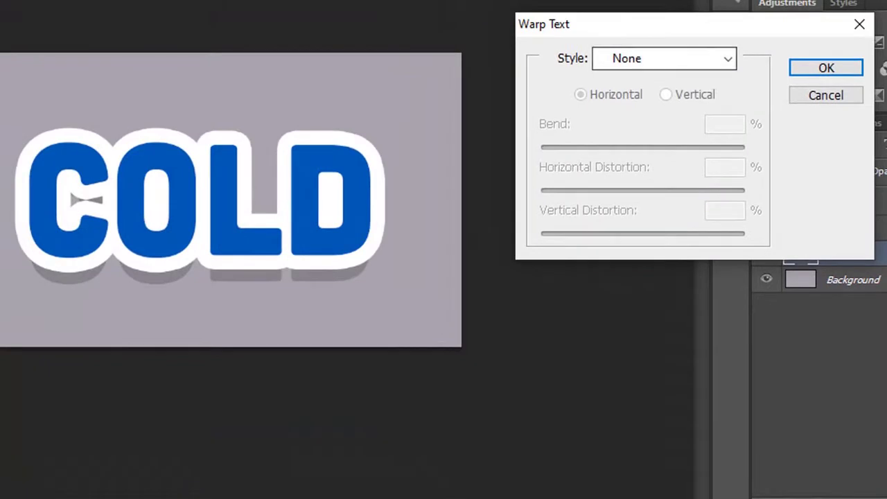
drag(637, 4, 590, 50)
click(630, 79)
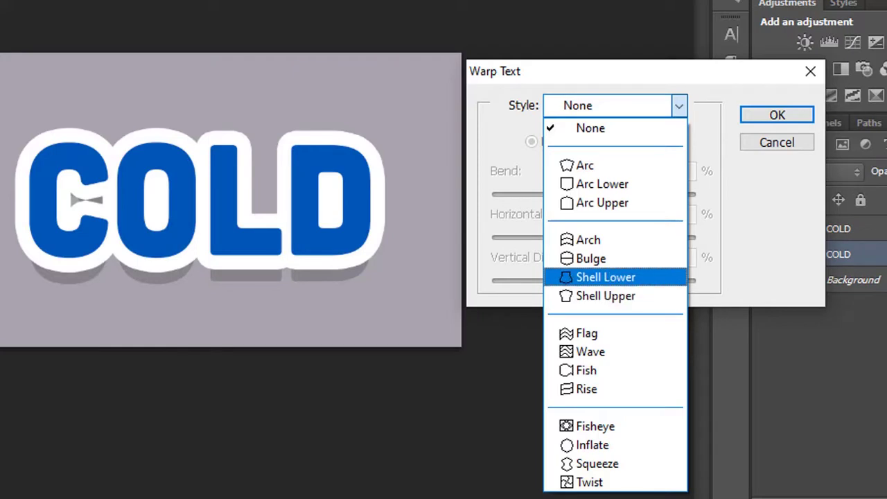
click(606, 277)
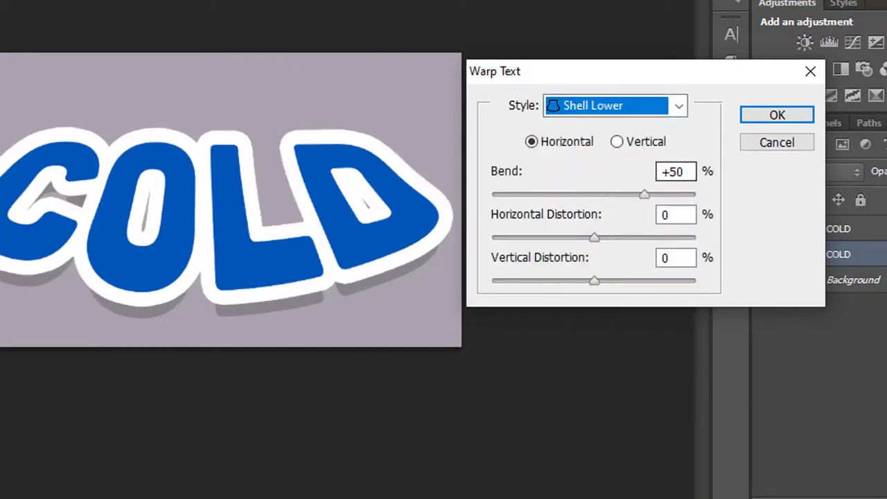
click(777, 114)
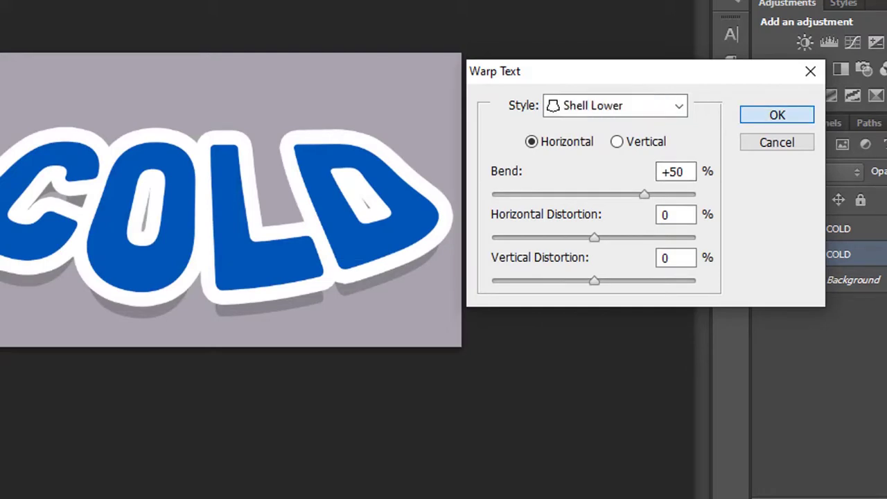
key(Return)
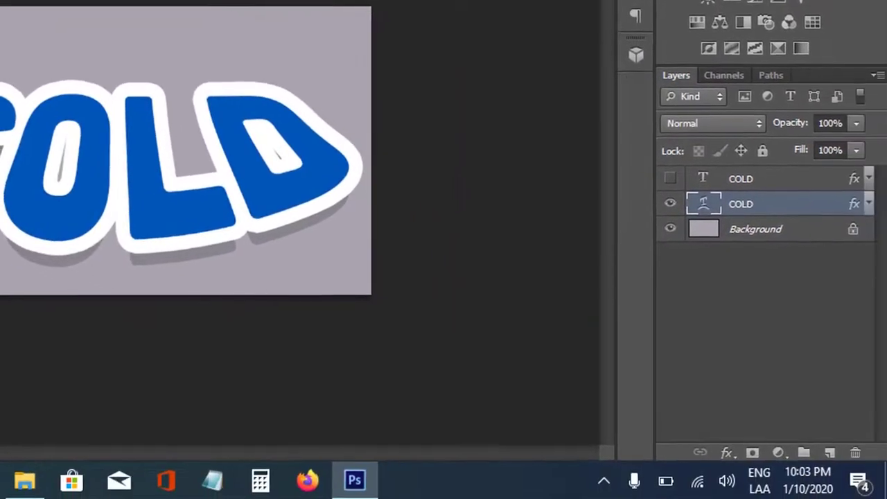
Show the upper COLD text layer with the lower one hidden, and warp it horizontally with Shell Lower at +50% bend
click(766, 254)
click(666, 177)
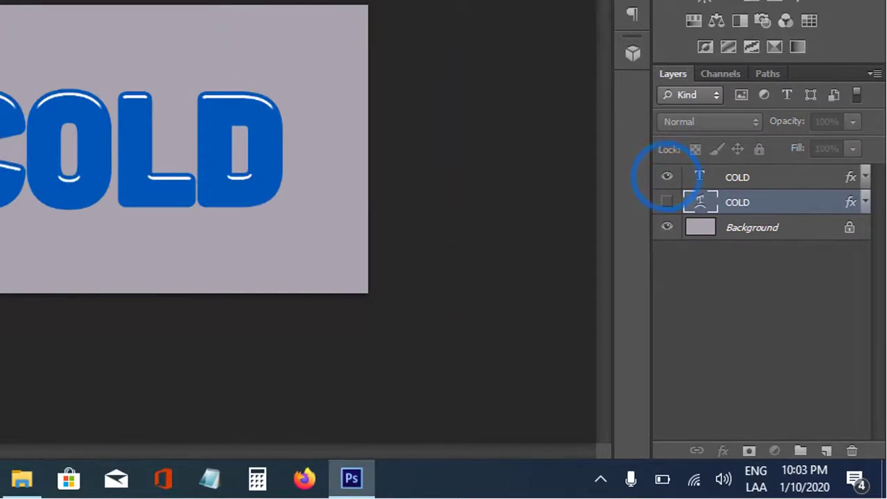
click(699, 176)
right_click(140, 174)
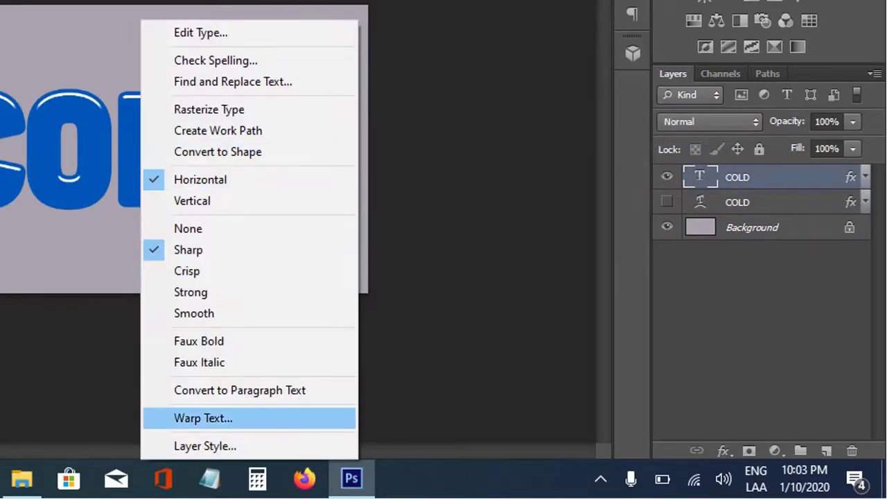
click(248, 418)
click(581, 57)
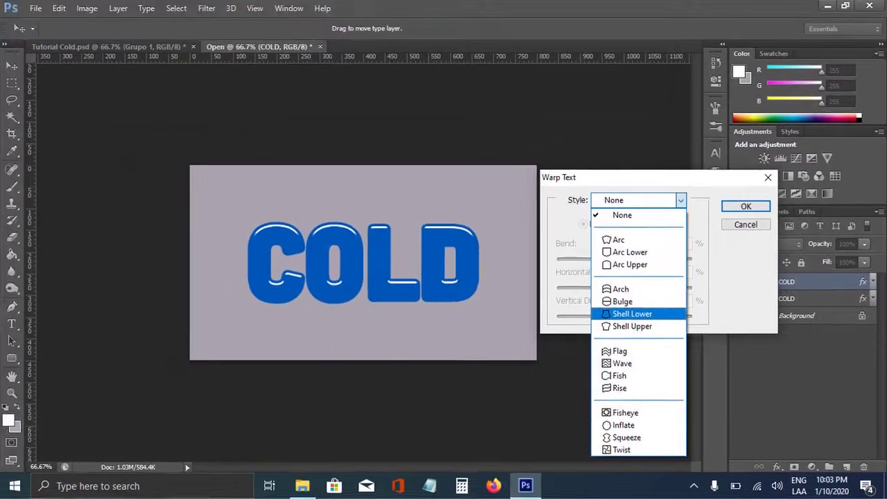
click(519, 225)
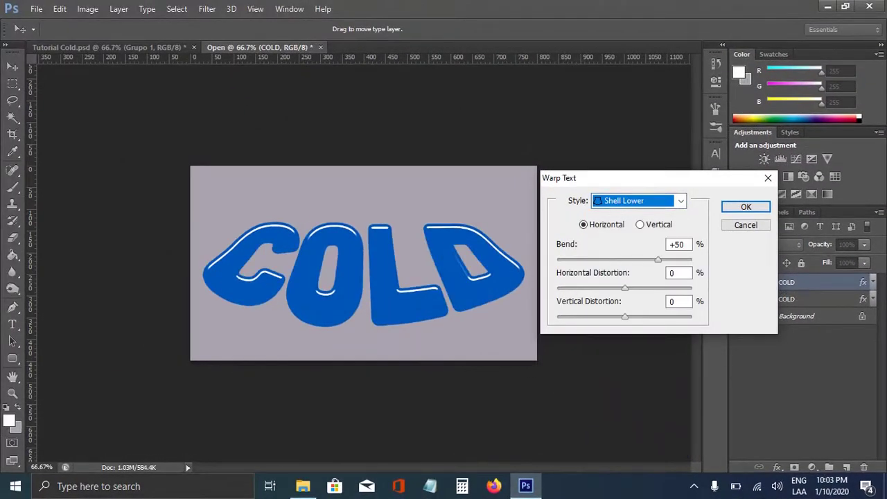
key(Return)
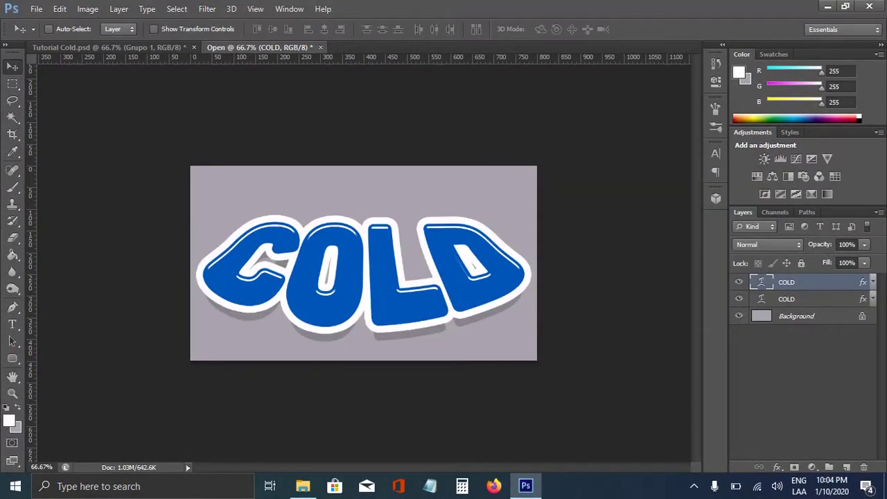